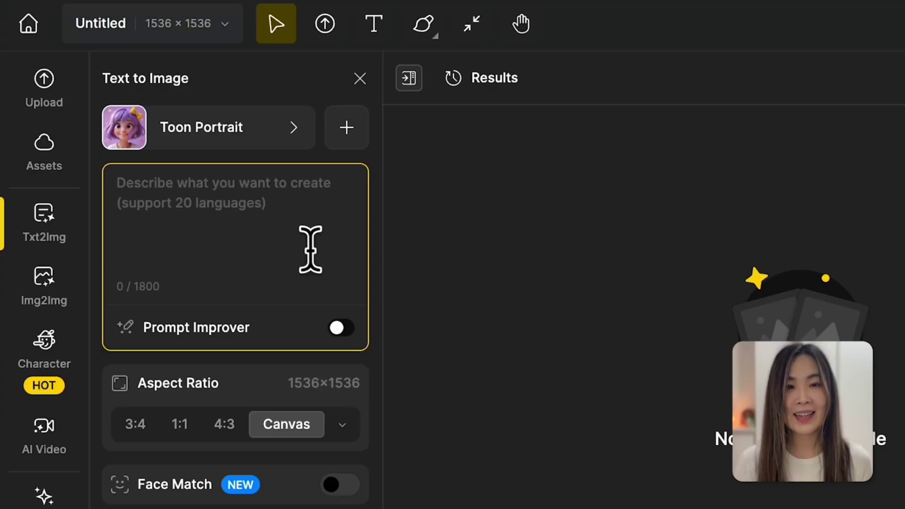
# - Create a new blank 1536×1536 project with the default square settings and open Txt2Img
pyautogui.write('a witch, wearing a witch hat, in a purple robe,  is happily dancing with beautiful butterflies surrounded in a stunning forest.')
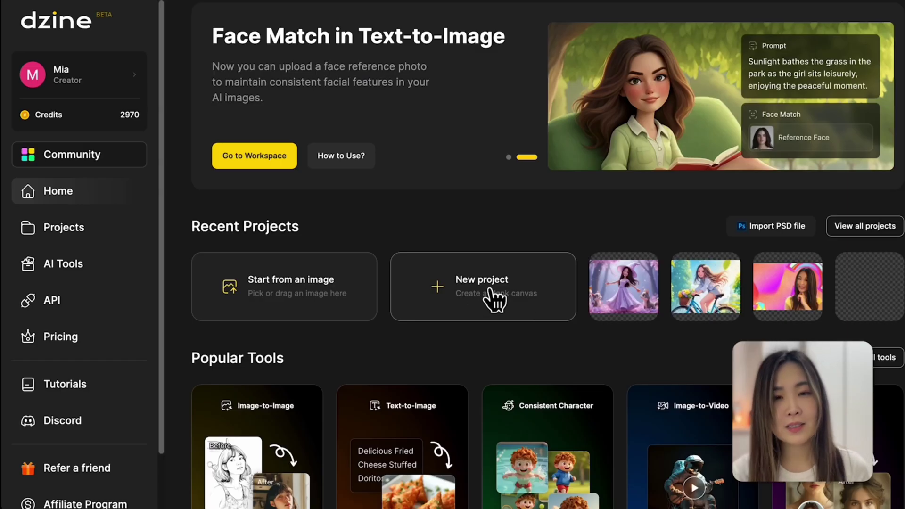
pyautogui.click(500, 290)
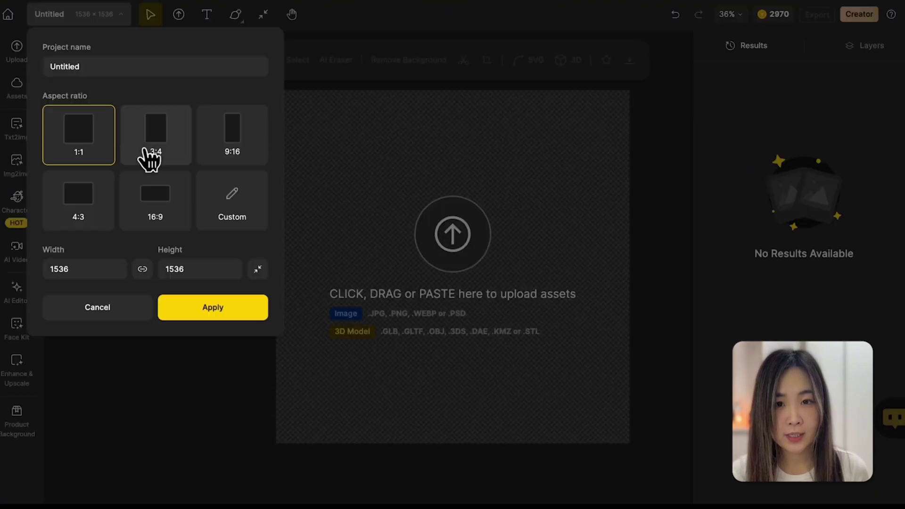
pyautogui.click(246, 311)
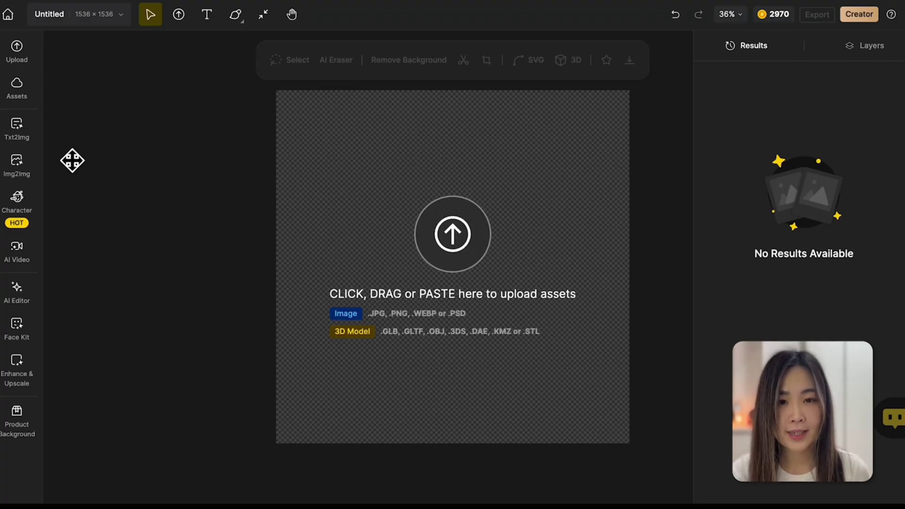
pyautogui.click(17, 130)
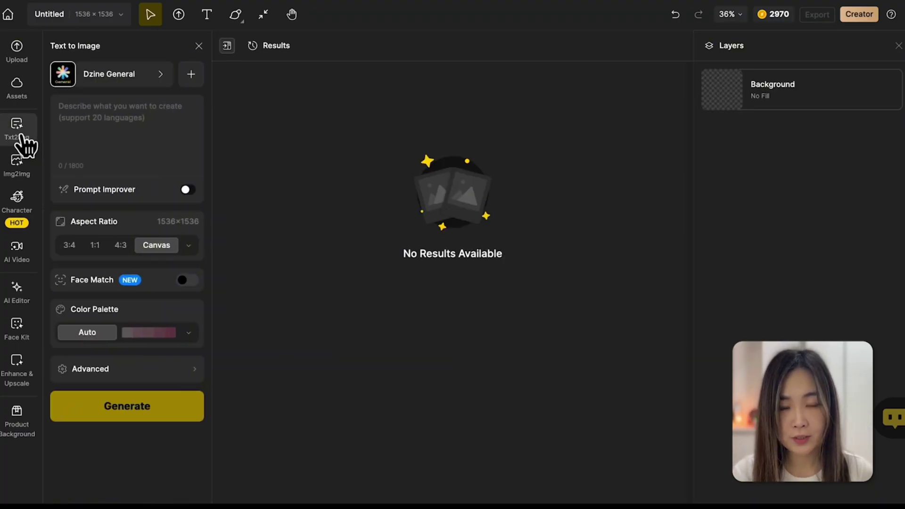
# - Pick Toon Portrait from the styles grid as the text-to-image style
pyautogui.click(108, 74)
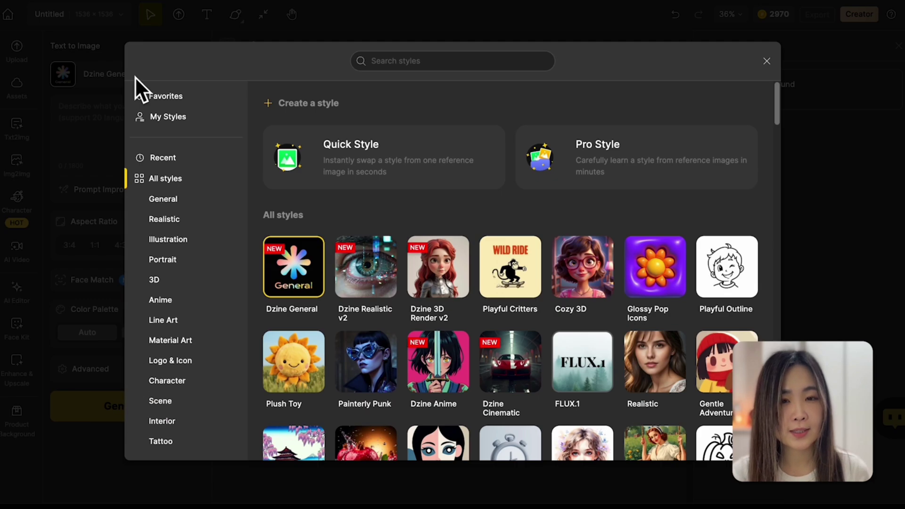
pyautogui.scroll(-1, 773, 272)
pyautogui.scroll(-4, 773, 270)
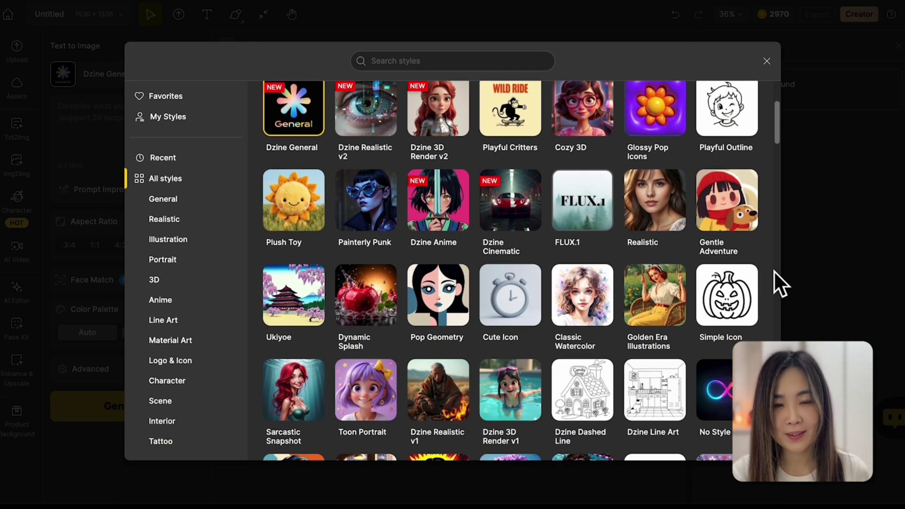
pyautogui.scroll(-3, 773, 271)
pyautogui.click(393, 255)
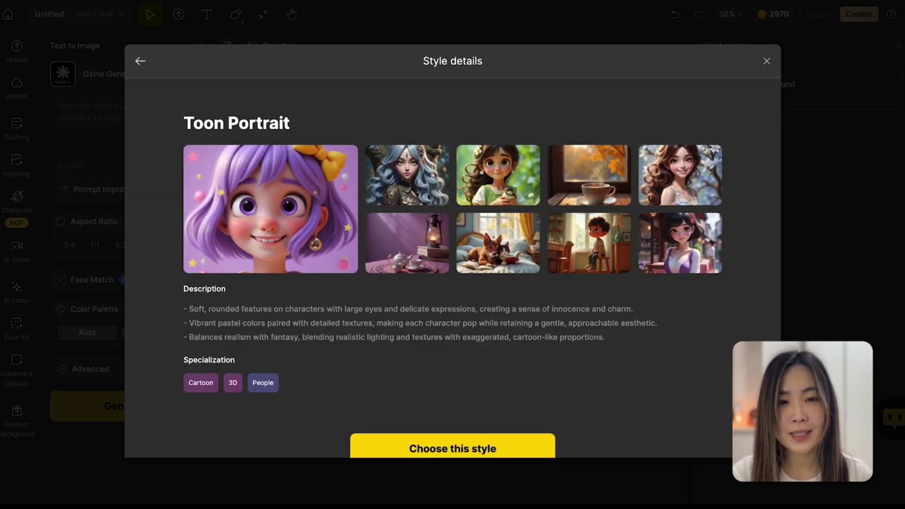
pyautogui.scroll(-1, 452, 282)
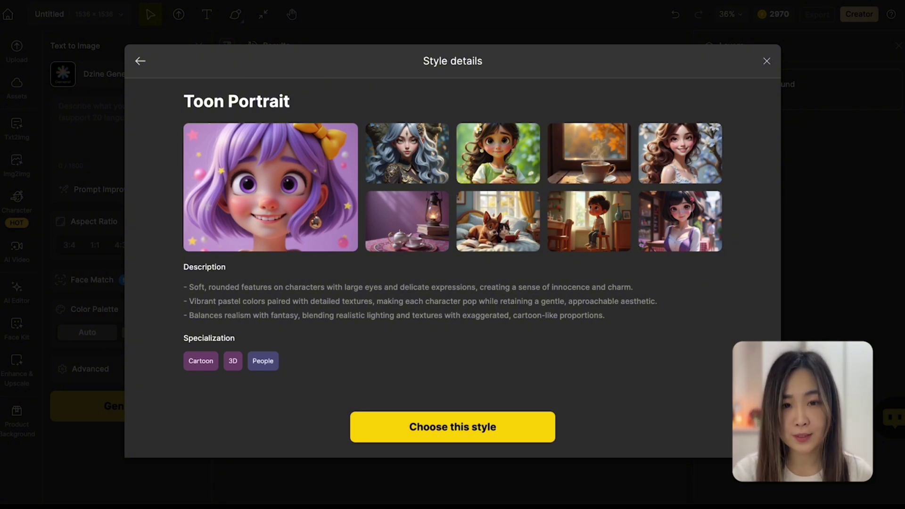
pyautogui.click(454, 432)
pyautogui.click(166, 129)
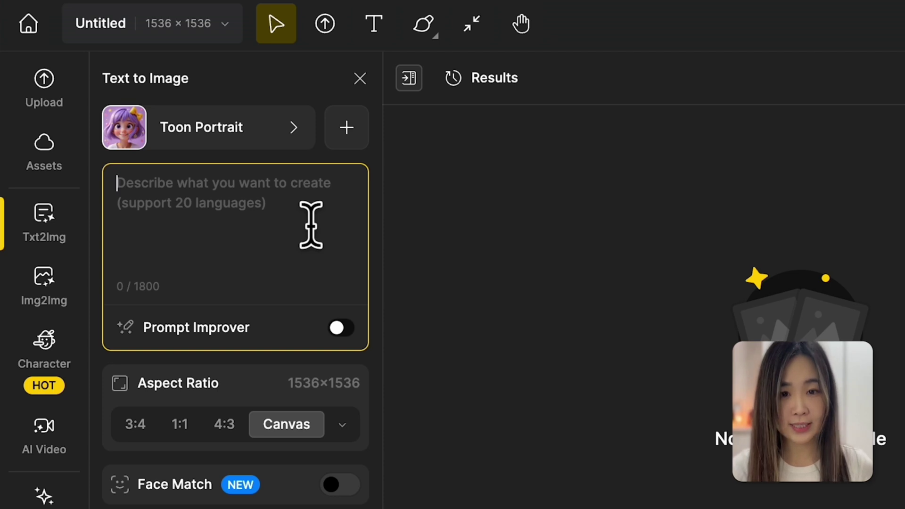
# - Paste the purple-robed witch dancing with butterflies in a forest prompt and enable Prompt Improver
pyautogui.write('a witch, wearing a witch hat, in a purple robe,  is happily dancing with beautiful butterflies surrounded in a stunning forest.')
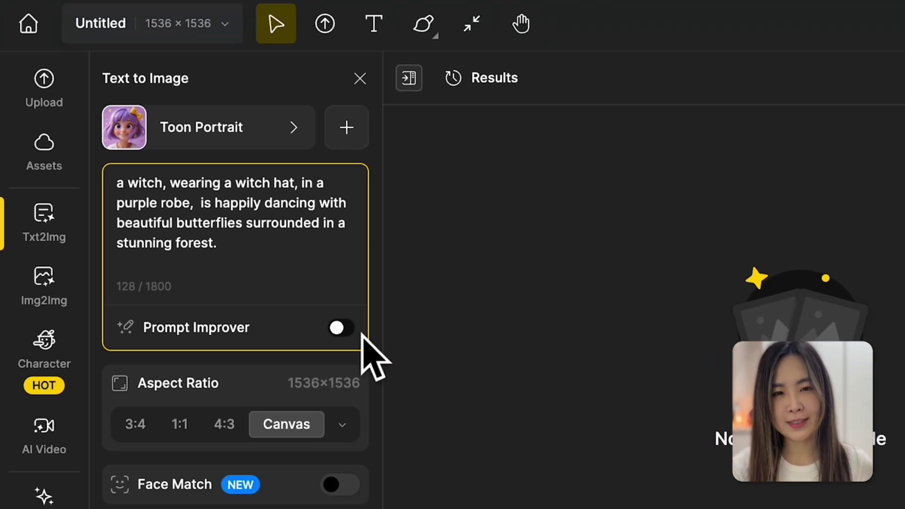
pyautogui.click(346, 329)
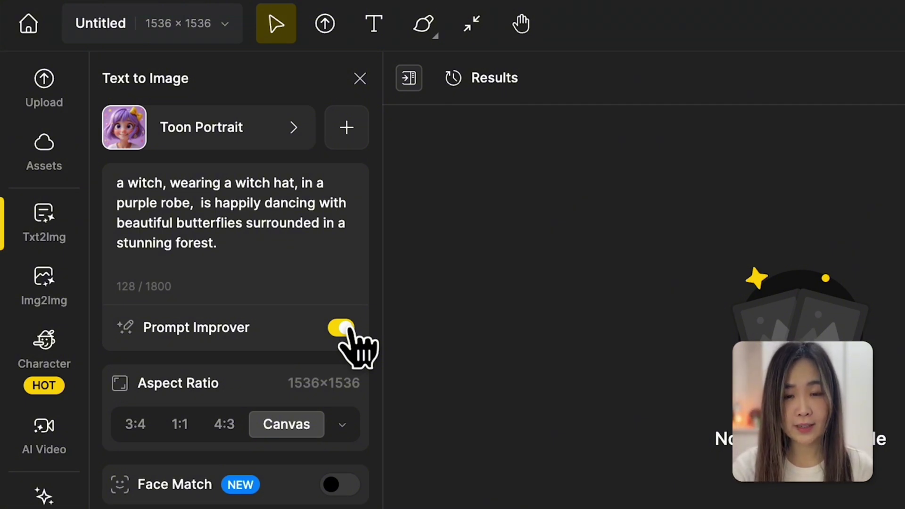
# - Set the output aspect ratio to the Facebook 16:9 preset (1536×864)
pyautogui.click(342, 425)
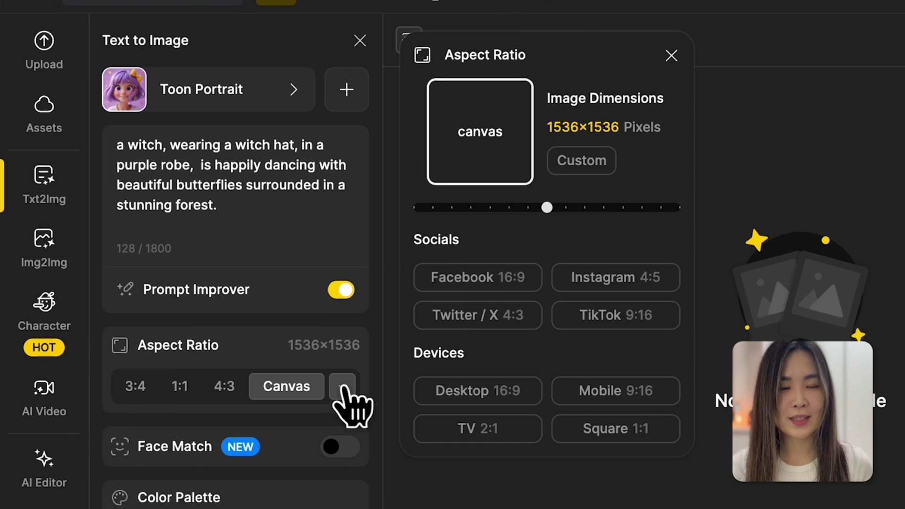
pyautogui.click(488, 277)
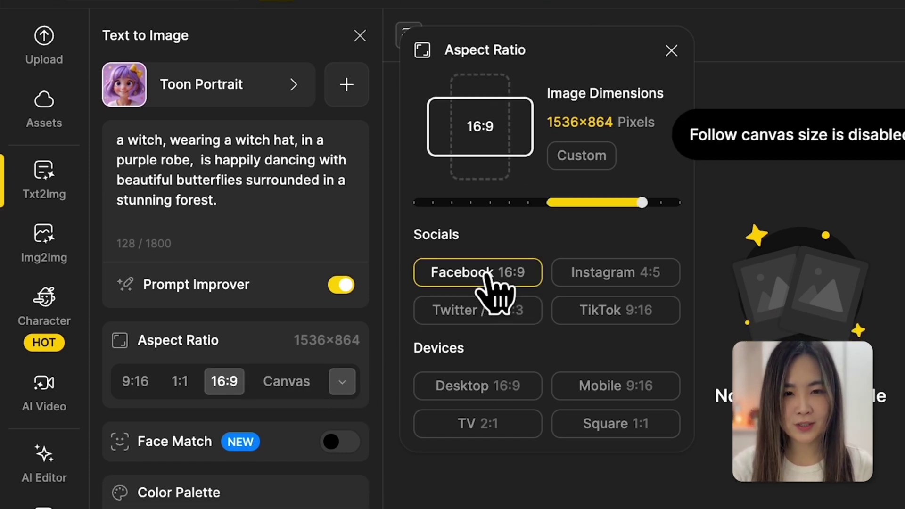
pyautogui.click(339, 383)
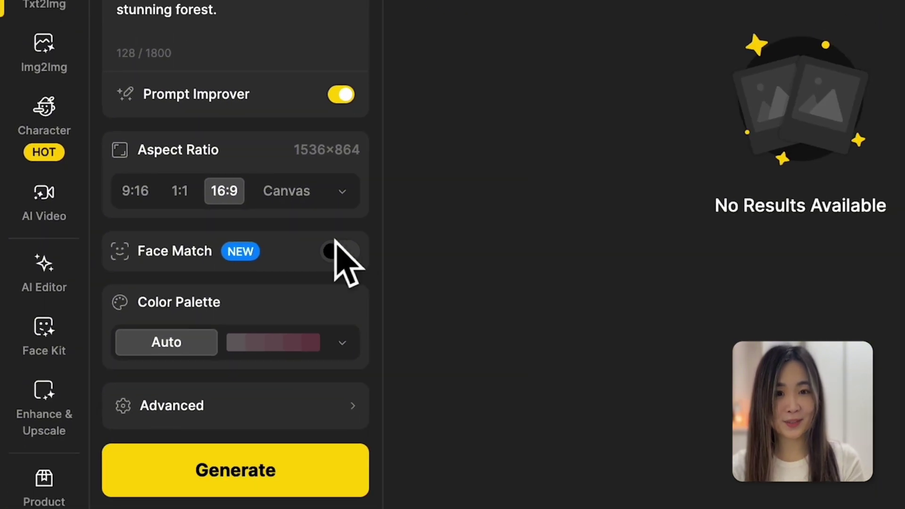
# - Enable Face Match with a reference face, set the colour palette to Auto, and expand Advanced
pyautogui.click(340, 252)
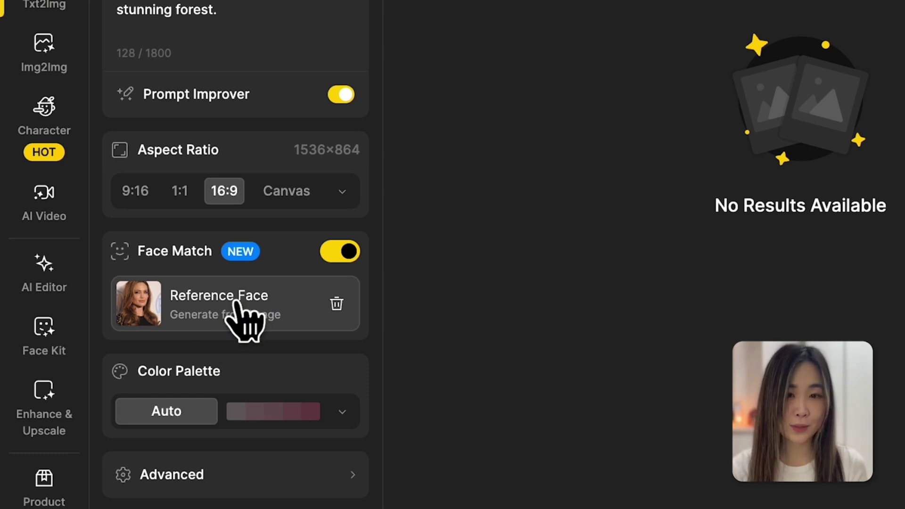
pyautogui.scroll(-2, 347, 404)
pyautogui.click(343, 316)
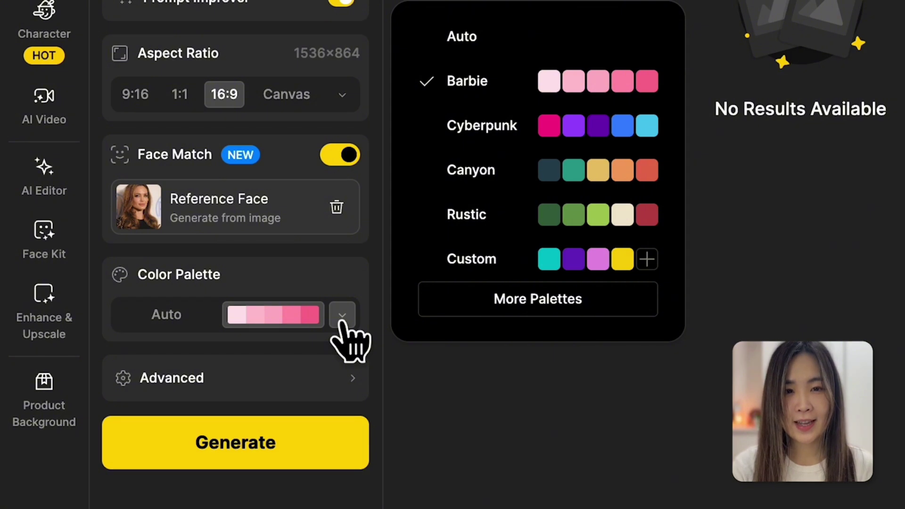
pyautogui.click(186, 315)
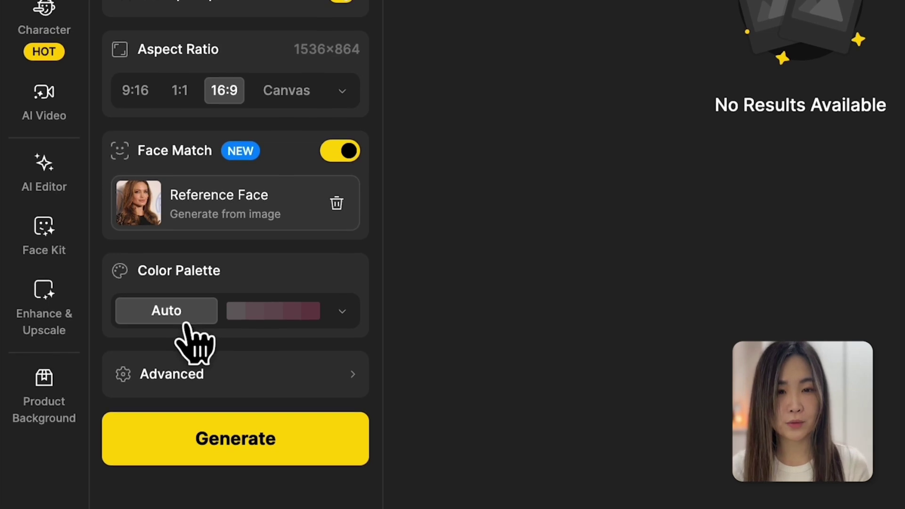
pyautogui.click(346, 380)
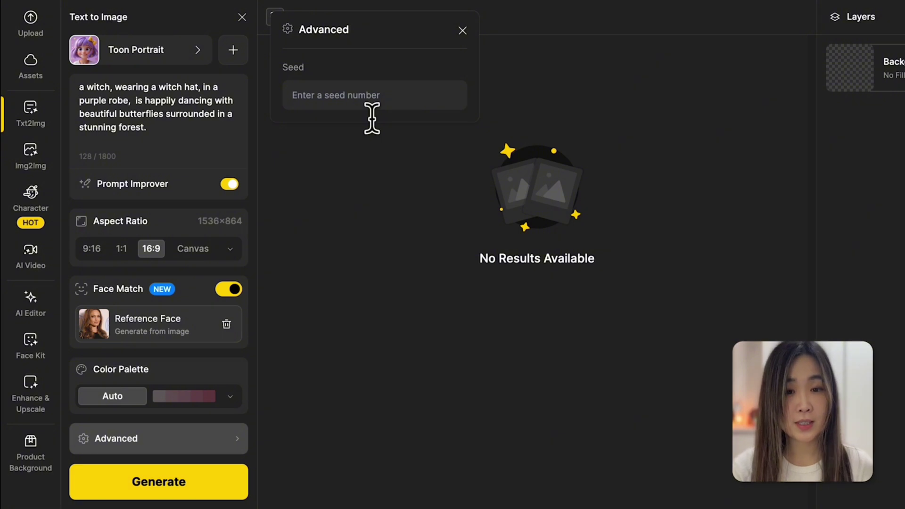
# - Generate the Toon Portrait witch images and step through each one in full-size preview
pyautogui.click(176, 486)
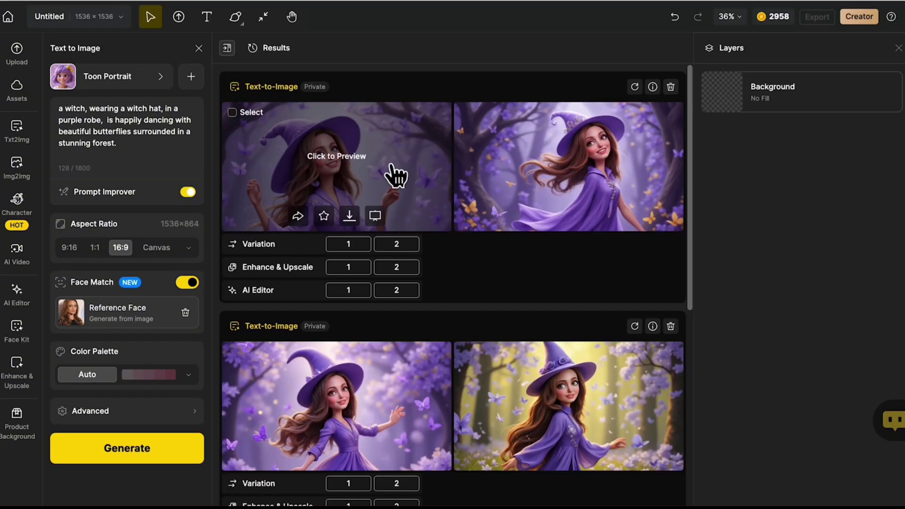
pyautogui.click(395, 175)
pyautogui.click(746, 222)
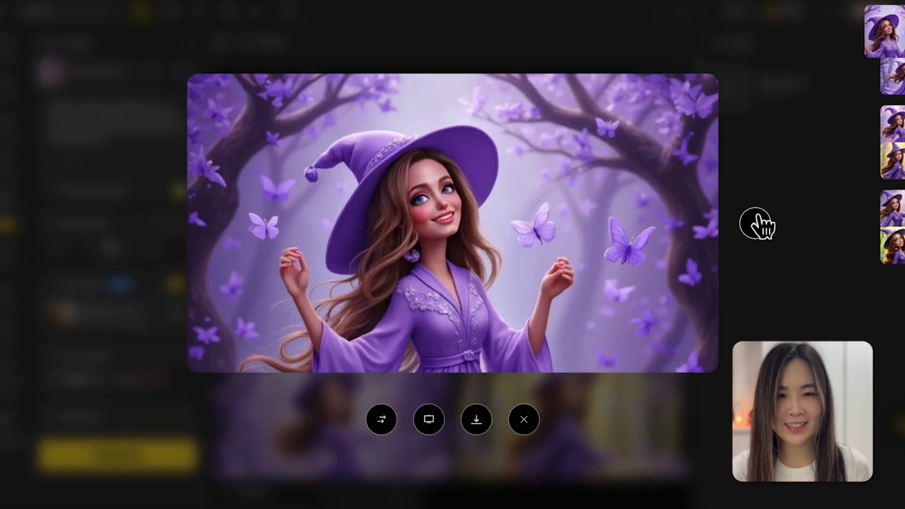
pyautogui.click(756, 223)
pyautogui.click(756, 223)
pyautogui.click(755, 223)
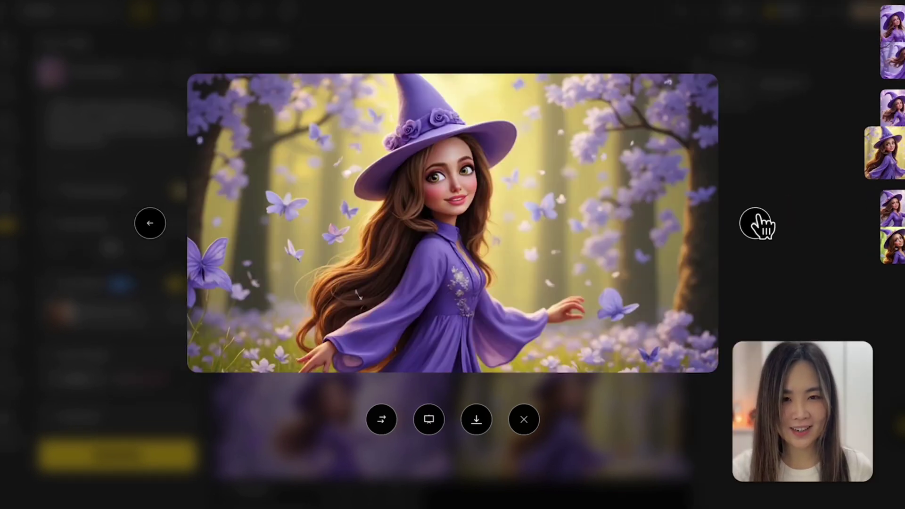
pyautogui.click(756, 223)
pyautogui.click(756, 223)
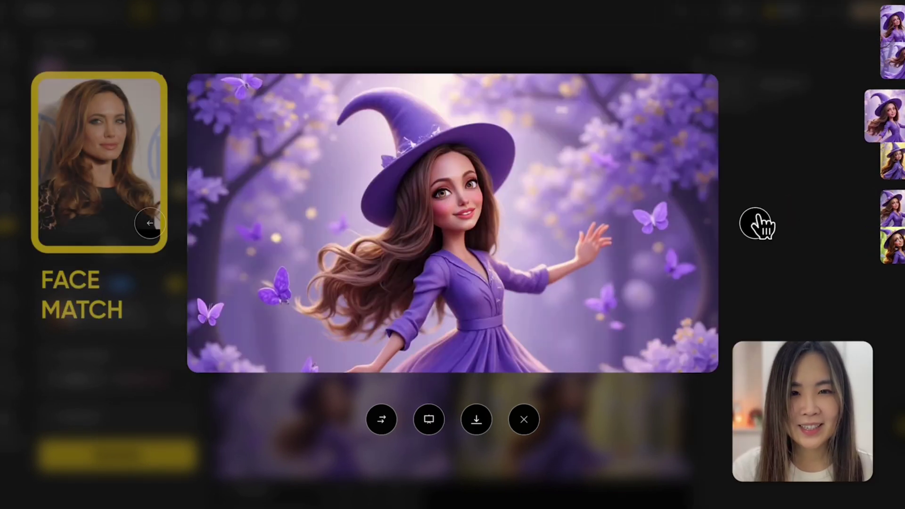
pyautogui.click(757, 223)
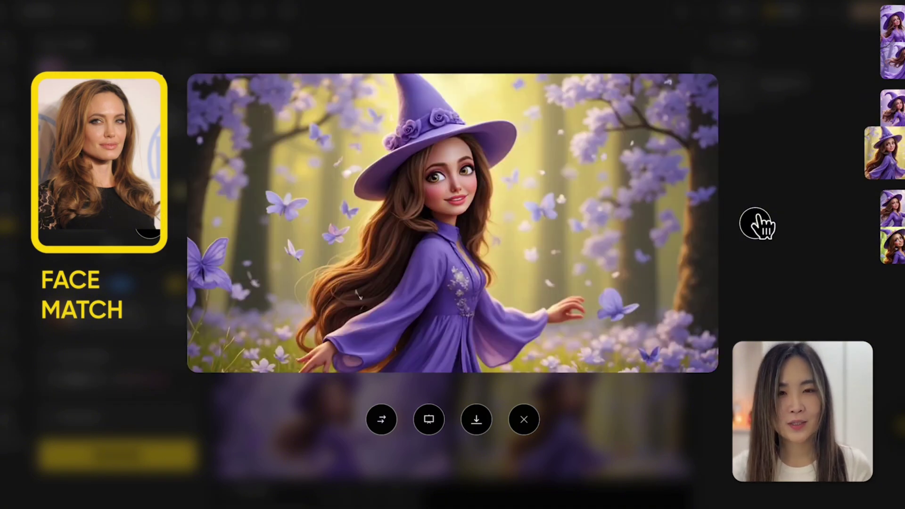
pyautogui.click(755, 224)
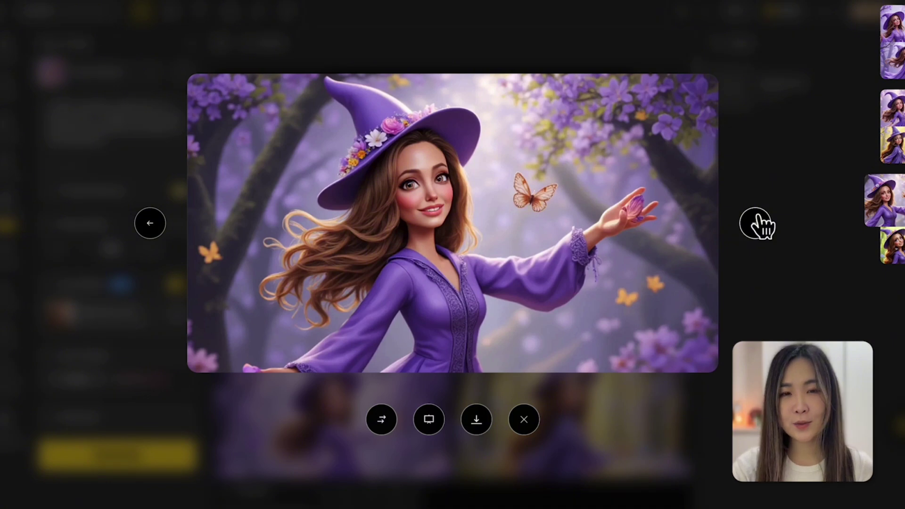
pyautogui.click(755, 223)
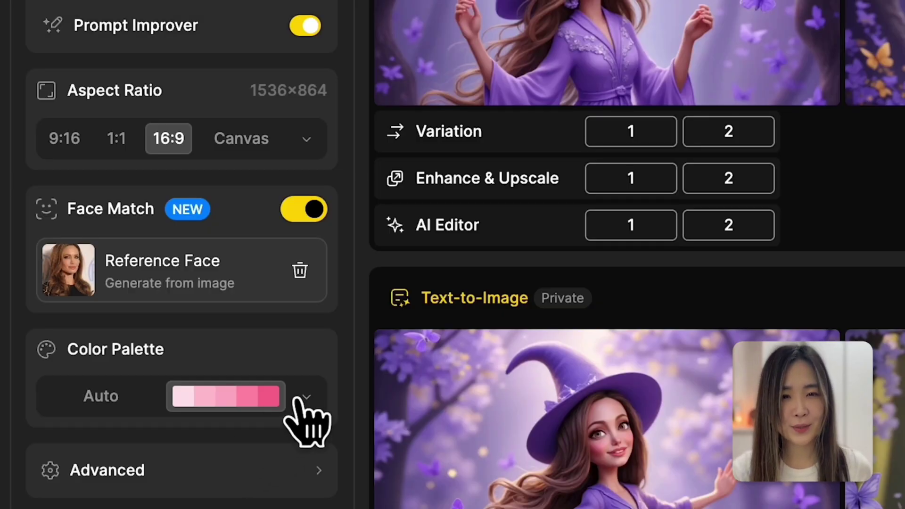
# - Set the palette to Auto, delete 'purple' from the prompt, and regenerate the witch images
pyautogui.click(298, 398)
pyautogui.click(100, 396)
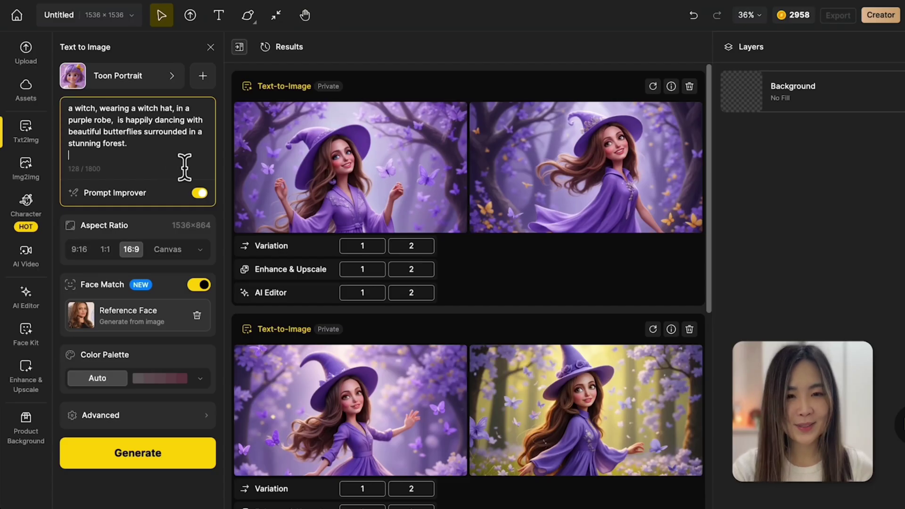
pyautogui.doubleClick(88, 121)
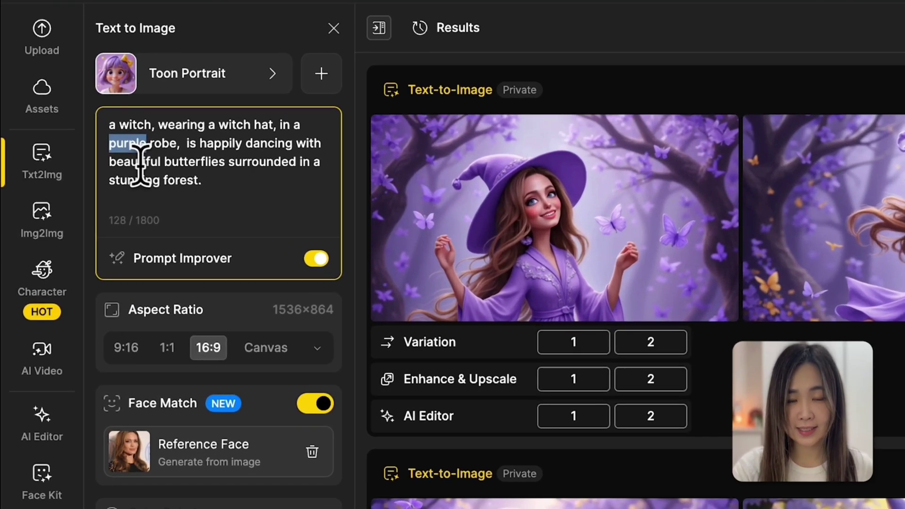
pyautogui.press('BackSpace')
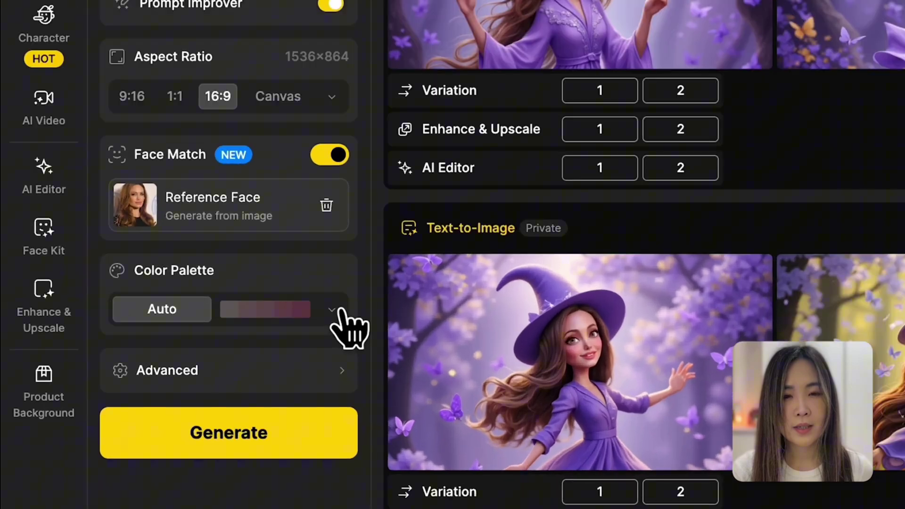
pyautogui.click(325, 508)
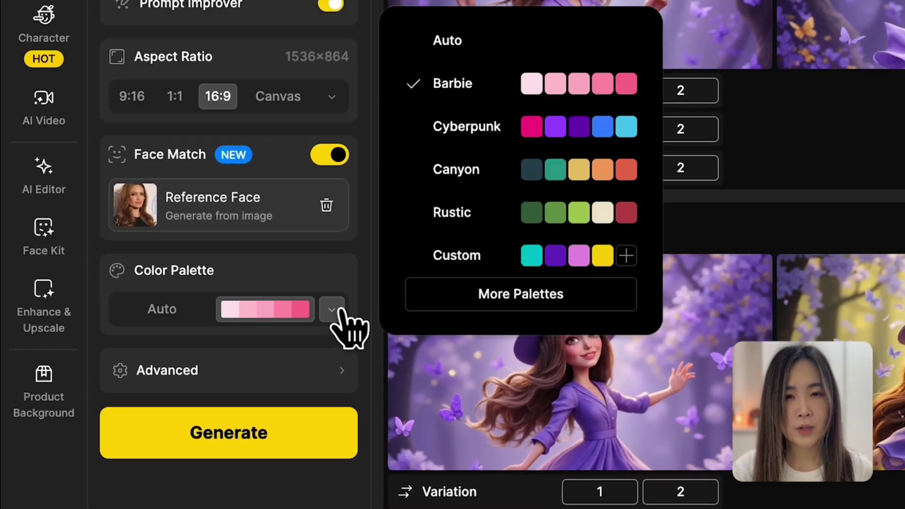
pyautogui.click(257, 436)
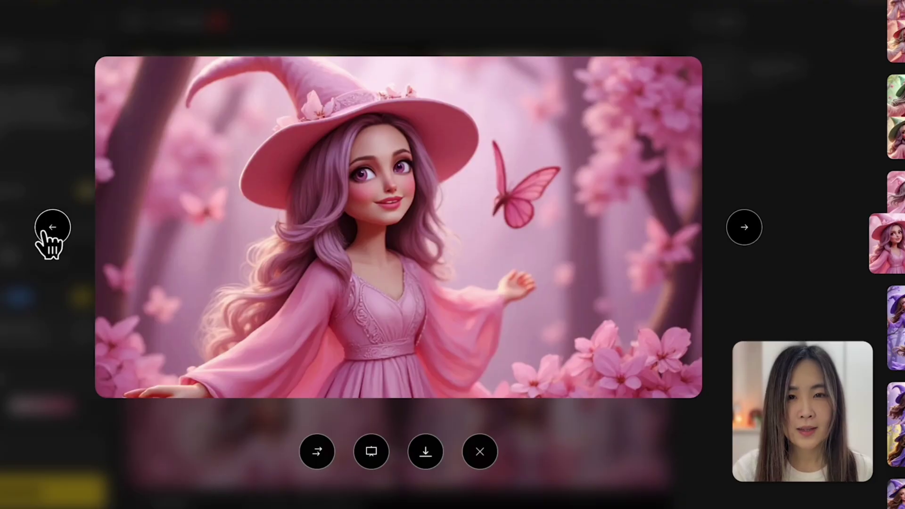
pyautogui.click(47, 231)
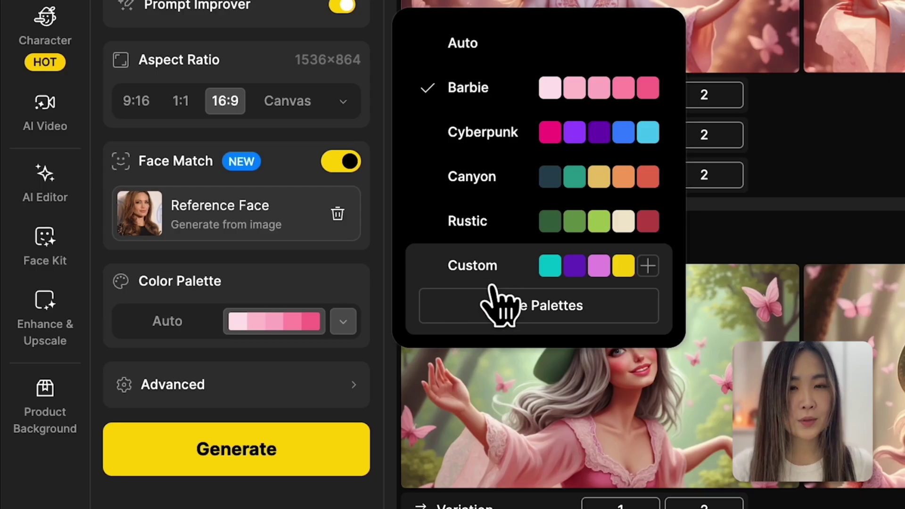
# - Generate the witch with the teal, purple, pink and yellow Custom palette, then revisit the purple-dress result
pyautogui.click(493, 282)
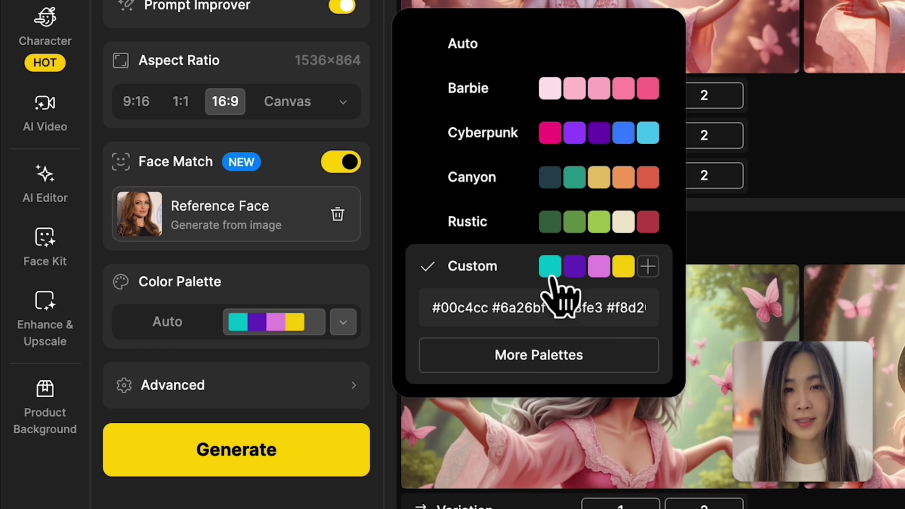
pyautogui.click(648, 265)
pyautogui.click(639, 330)
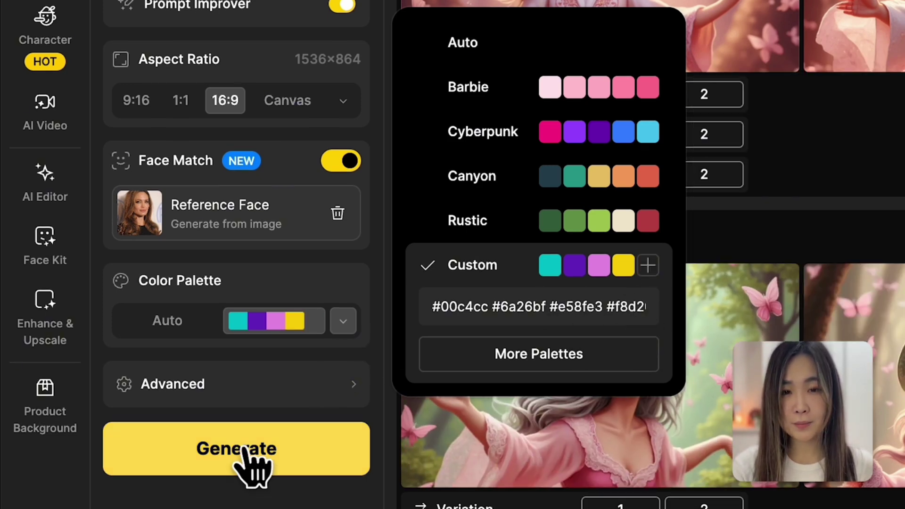
pyautogui.click(253, 465)
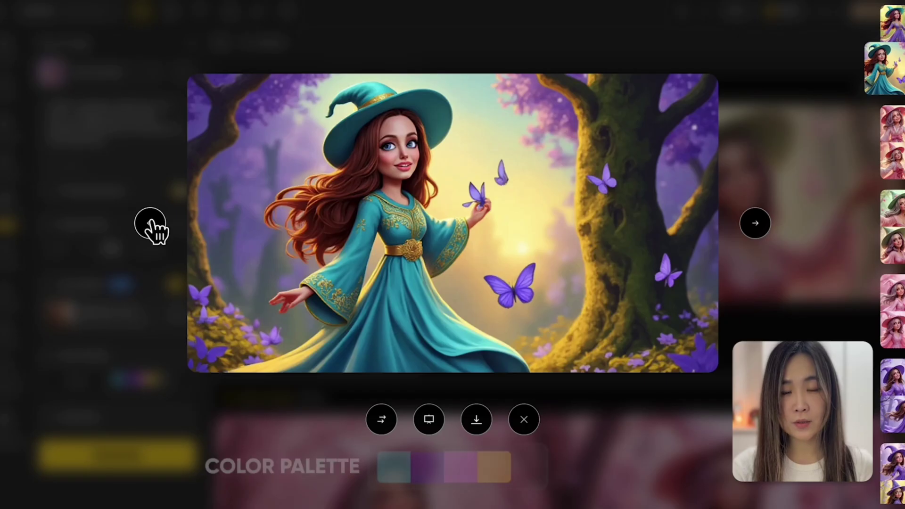
pyautogui.click(151, 224)
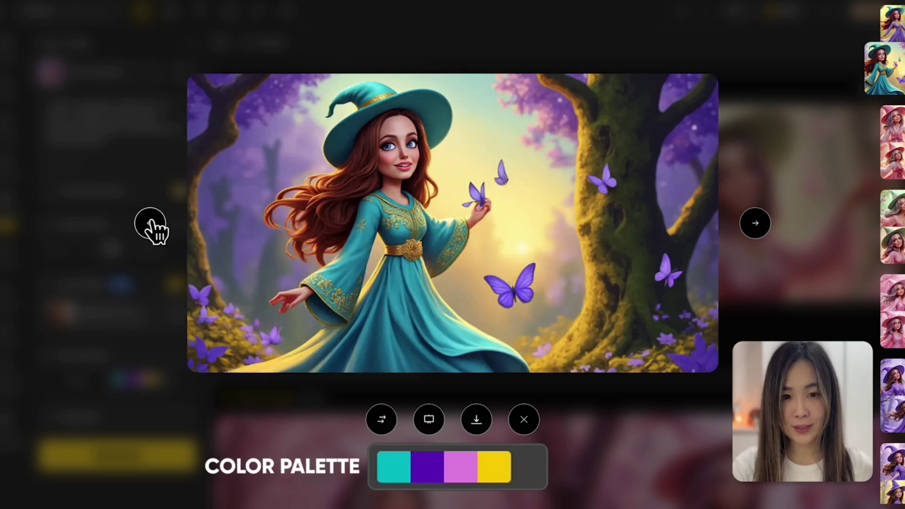
pyautogui.click(150, 223)
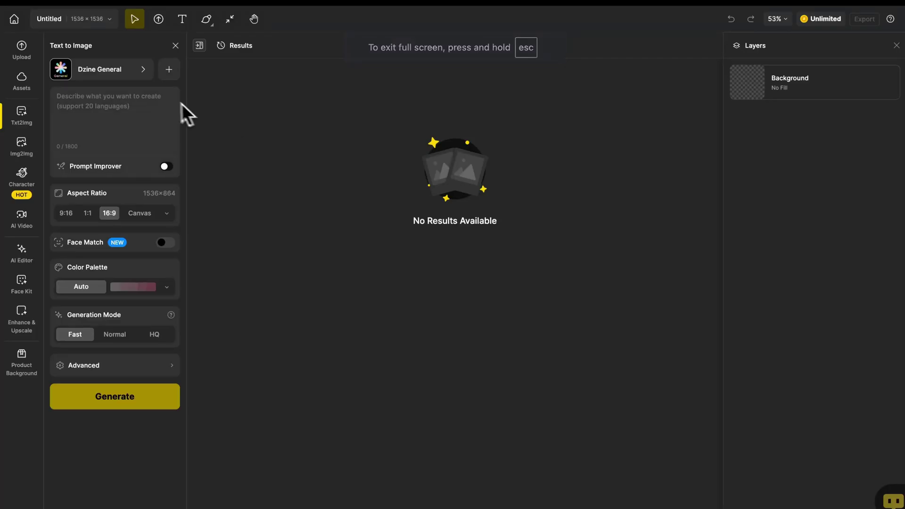
# - Switch the style to Dzine Realistic v2 and paste the witch description prompt
pyautogui.click(134, 77)
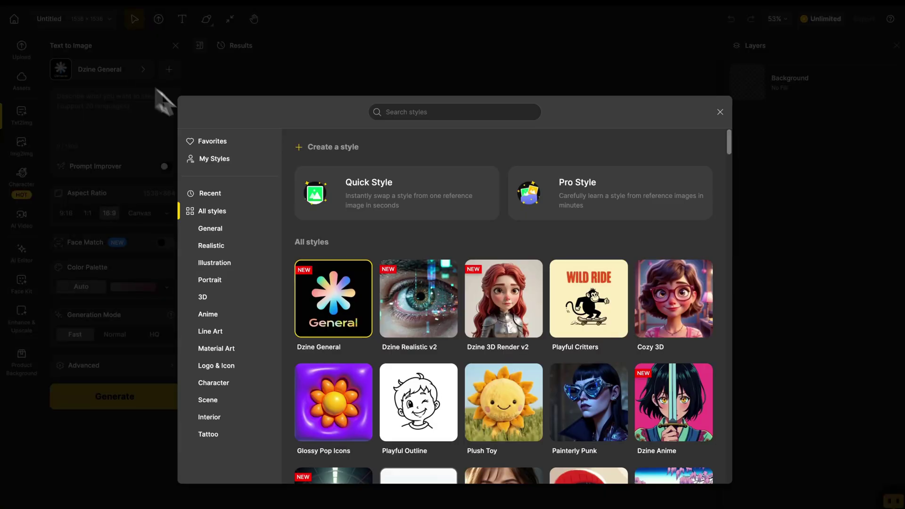
pyautogui.click(395, 282)
pyautogui.click(140, 109)
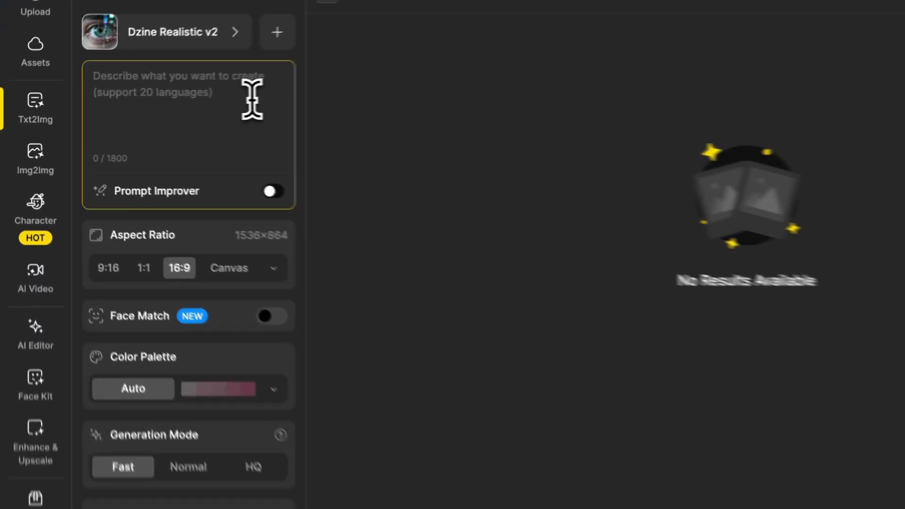
pyautogui.write('a witch, wearing a witch hat, in a purple robe, is happily dancing with beautiful butterfiles surrounded in a stunning forest.')
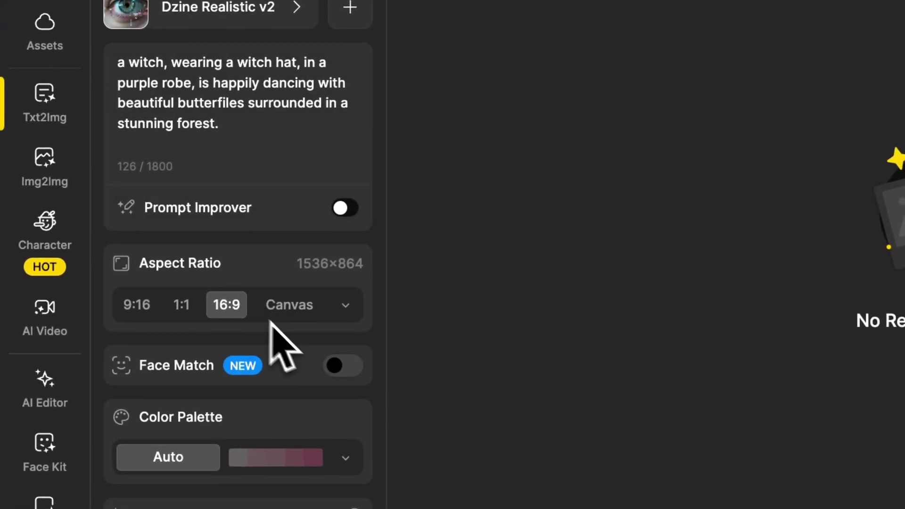
# - Enable Face Match using 1.jpeg as the reference face
pyautogui.click(339, 363)
pyautogui.click(304, 412)
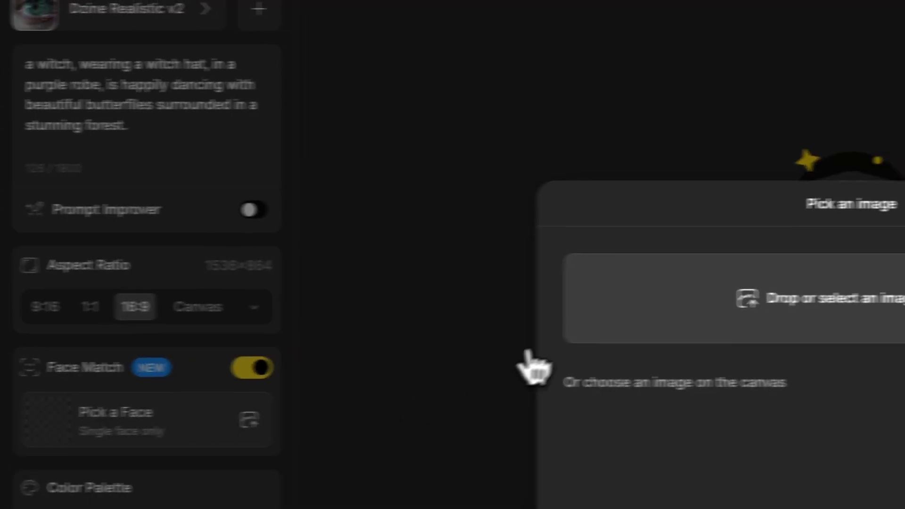
pyautogui.click(731, 335)
pyautogui.click(424, 199)
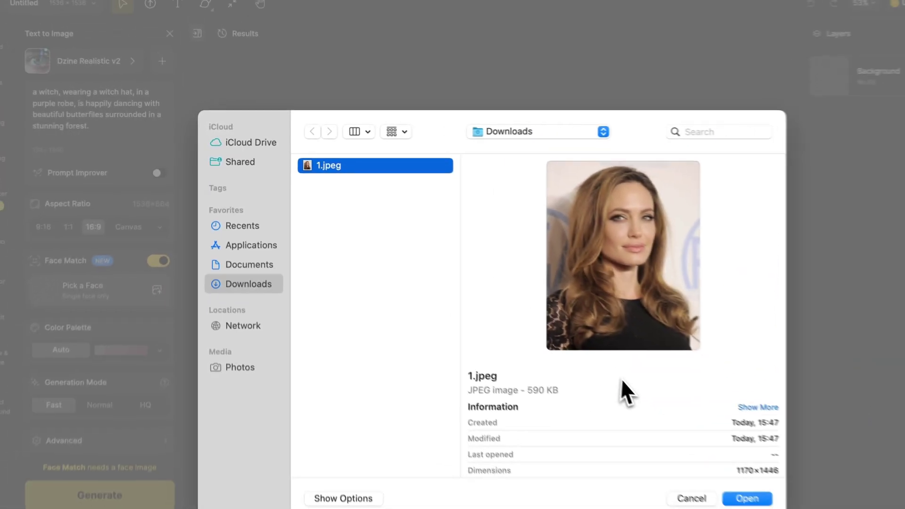
pyautogui.click(681, 457)
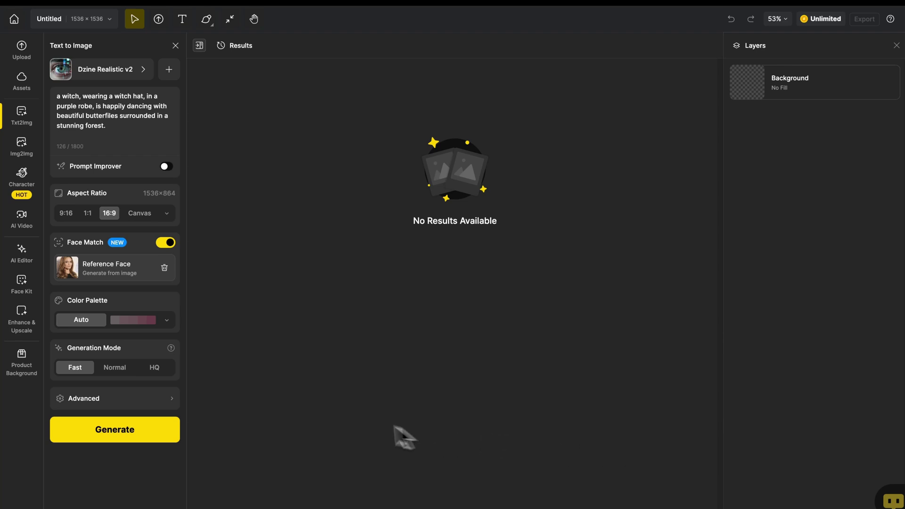
# - Generate the witch images at HQ quality and browse them full size
pyautogui.click(171, 367)
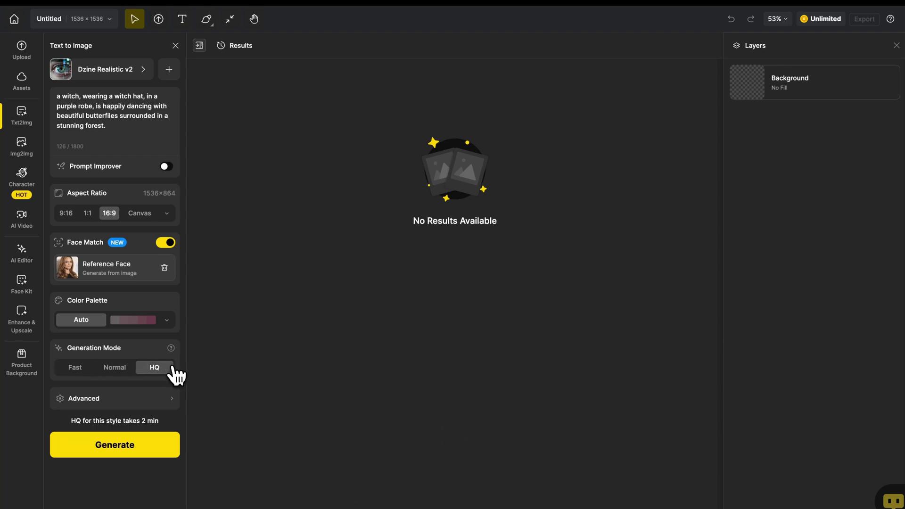
pyautogui.click(143, 454)
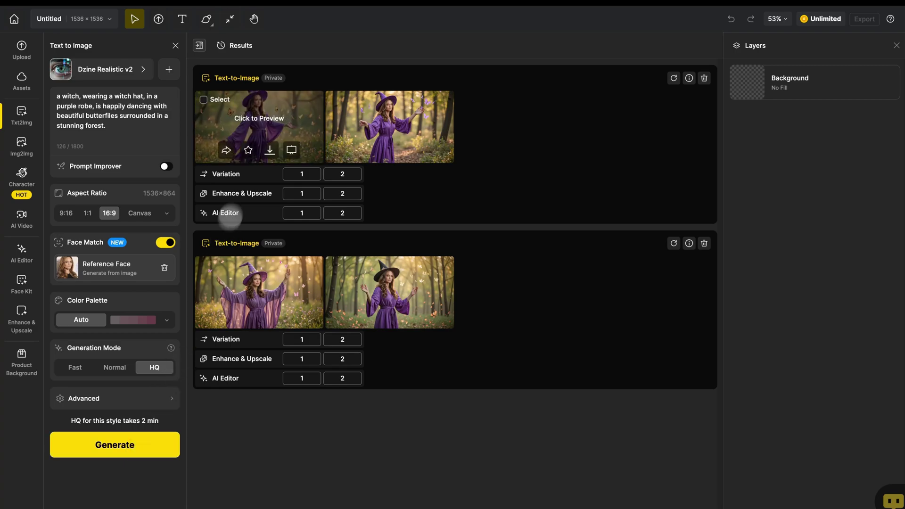
pyautogui.click(256, 139)
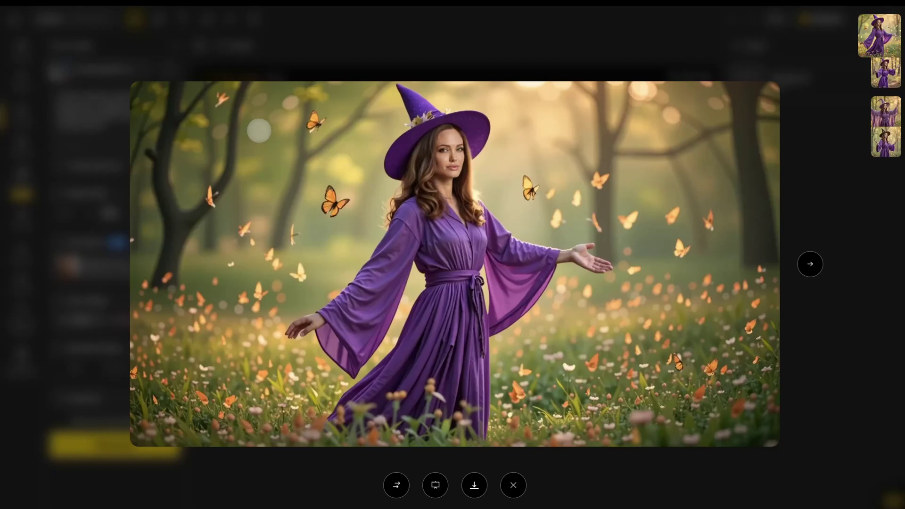
pyautogui.press('Right')
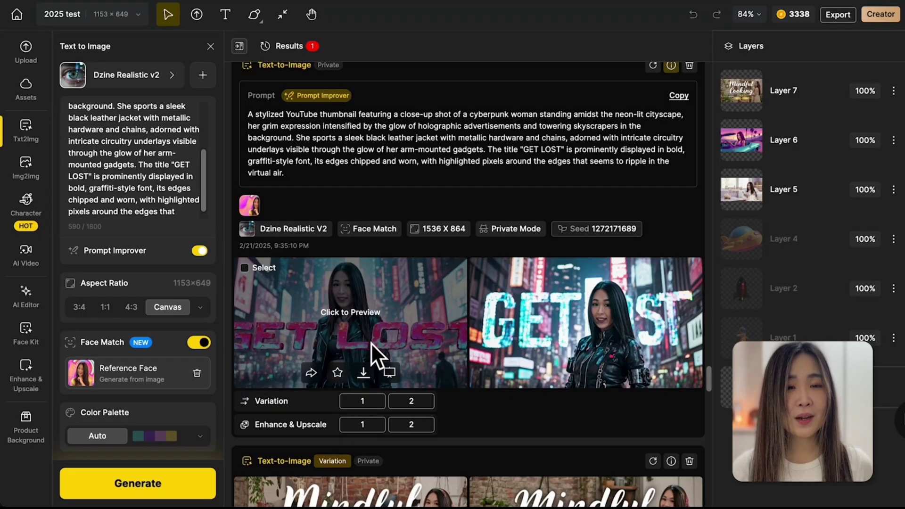
# - Open a GET LOST cyberpunk thumbnail full size and browse through its variations
pyautogui.click(371, 343)
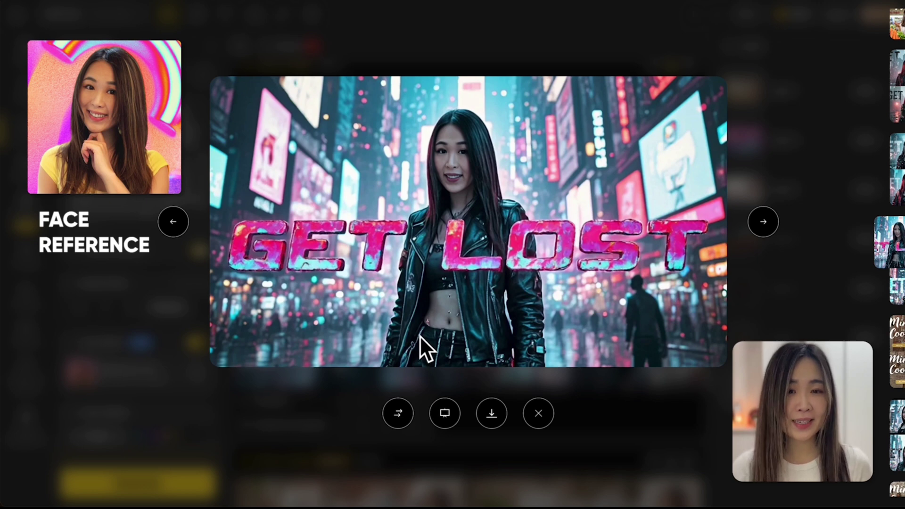
pyautogui.click(763, 223)
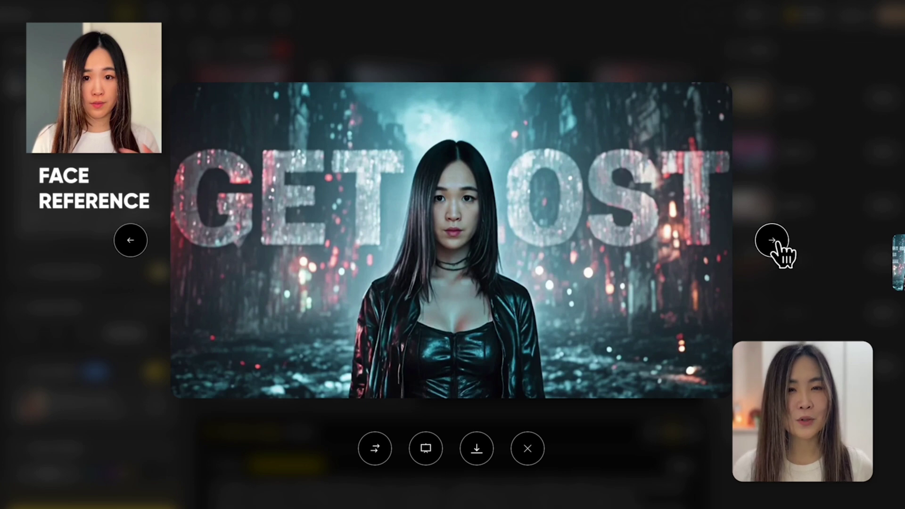
pyautogui.click(773, 241)
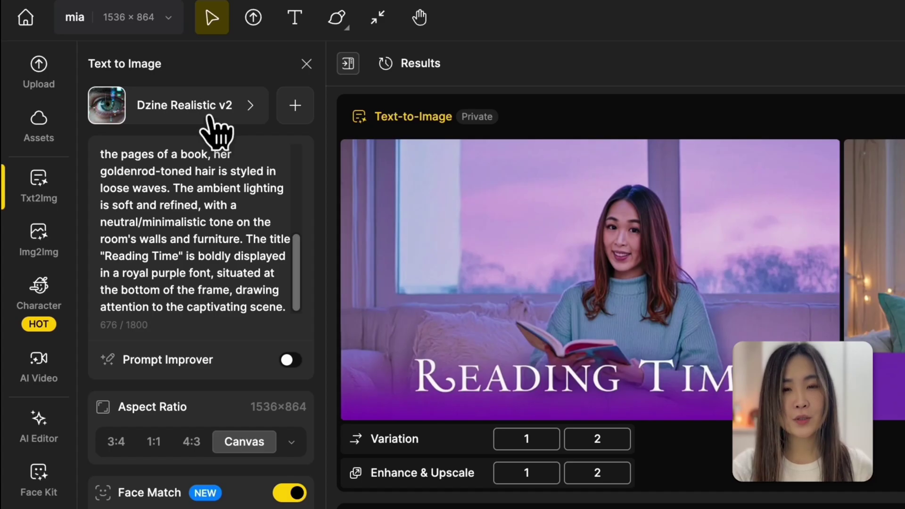
# - Apply the GTA Miami style from the styles grid
pyautogui.click(210, 120)
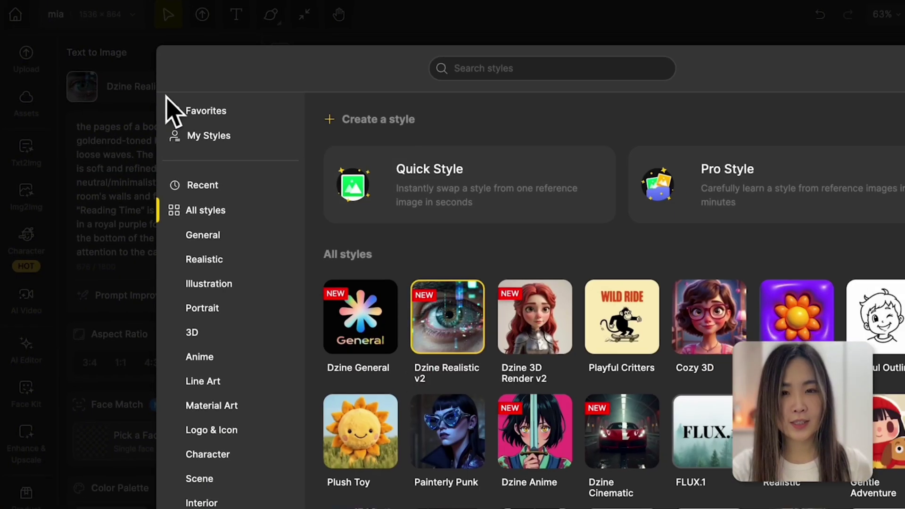
pyautogui.scroll(-5, 461, 165)
pyautogui.click(463, 254)
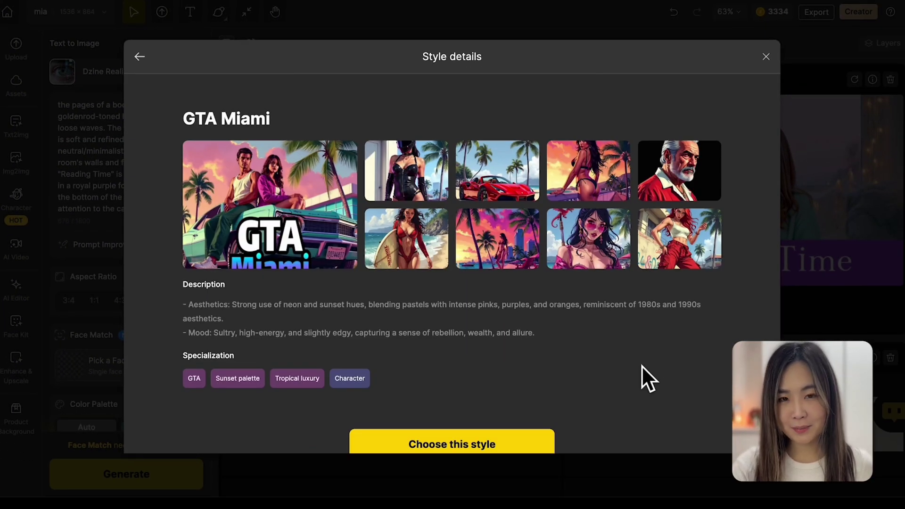
pyautogui.scroll(-1, 632, 370)
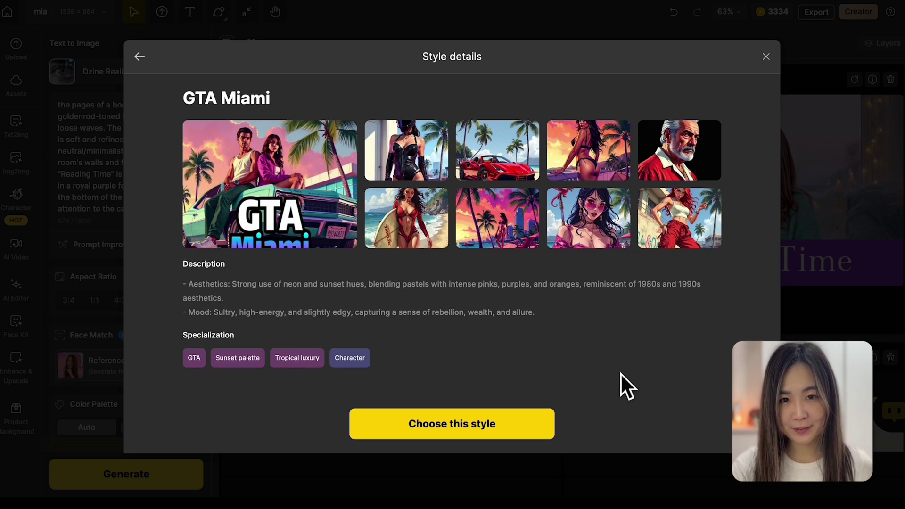
pyautogui.click(485, 426)
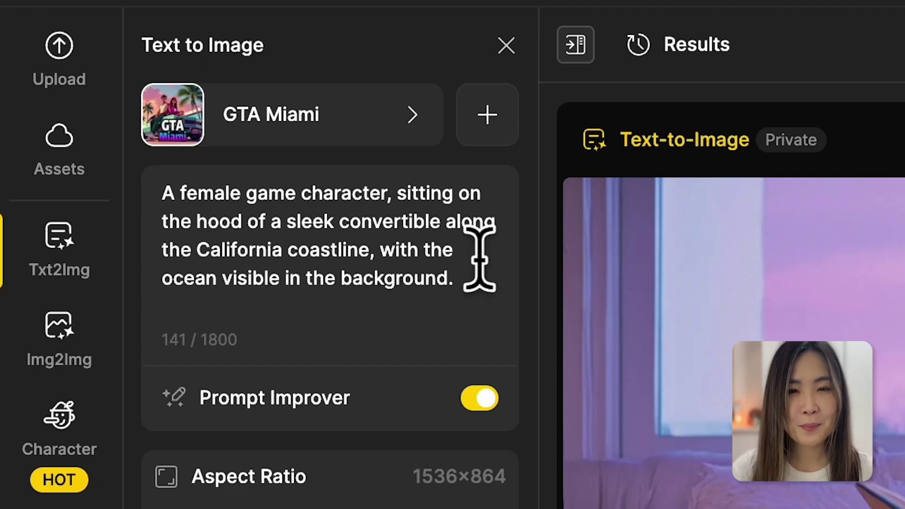
# - Edit the convertible-by-the-coast prompt, choose the Custom palette, and generate the images
pyautogui.click(484, 295)
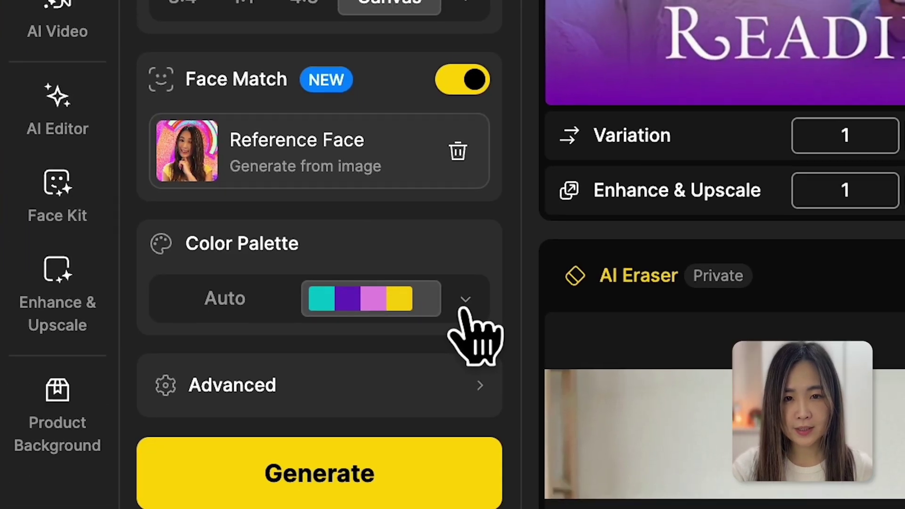
pyautogui.click(481, 292)
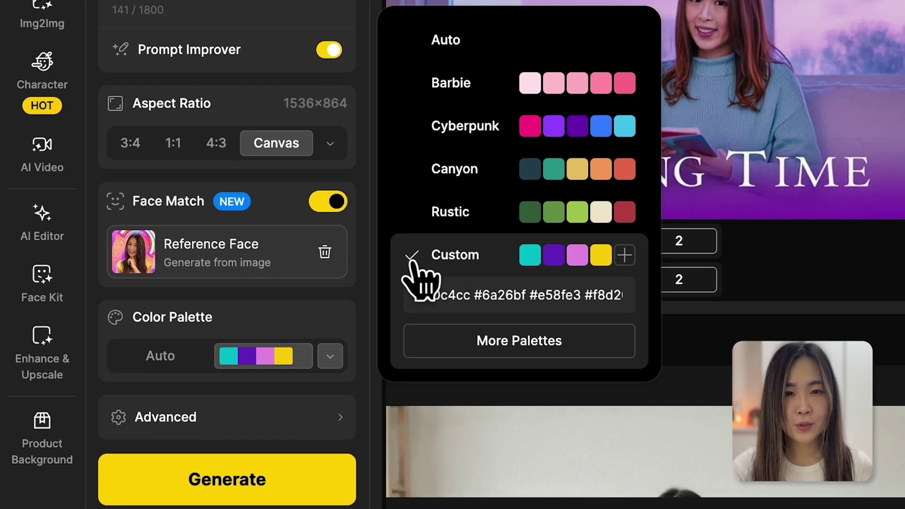
pyautogui.click(284, 361)
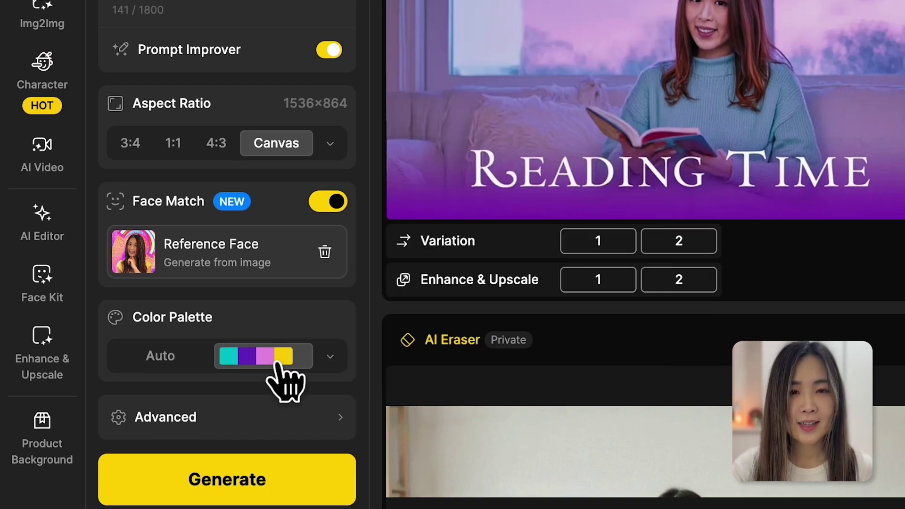
pyautogui.click(248, 485)
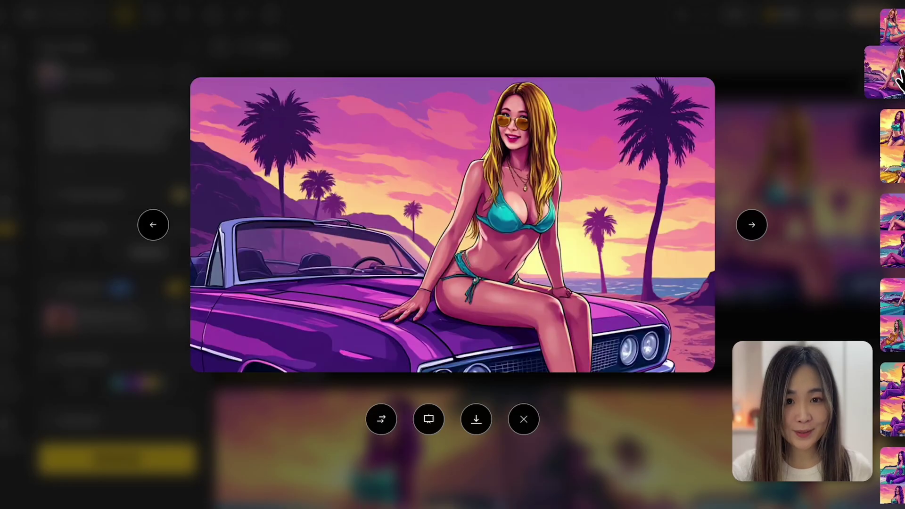
# - Review the GTA Miami results: the yellow-car, purple-car and white-car women
pyautogui.click(895, 137)
pyautogui.click(899, 176)
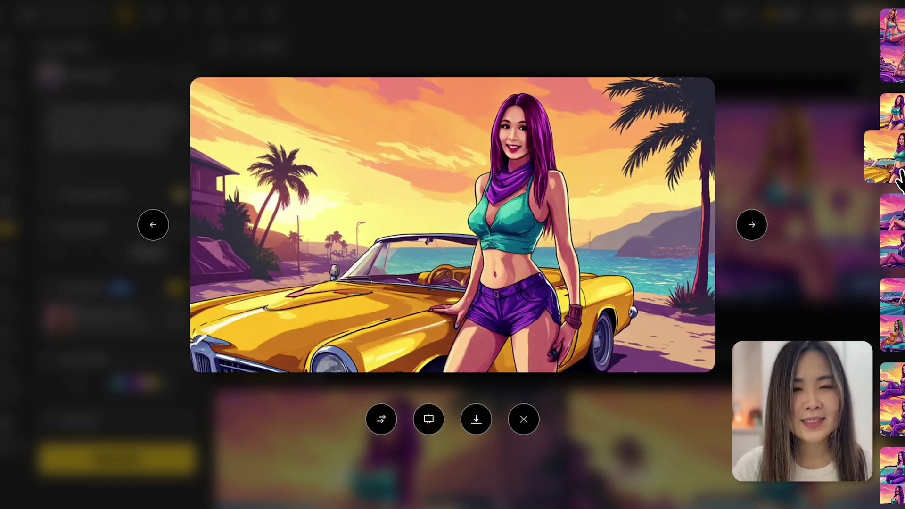
pyautogui.click(896, 233)
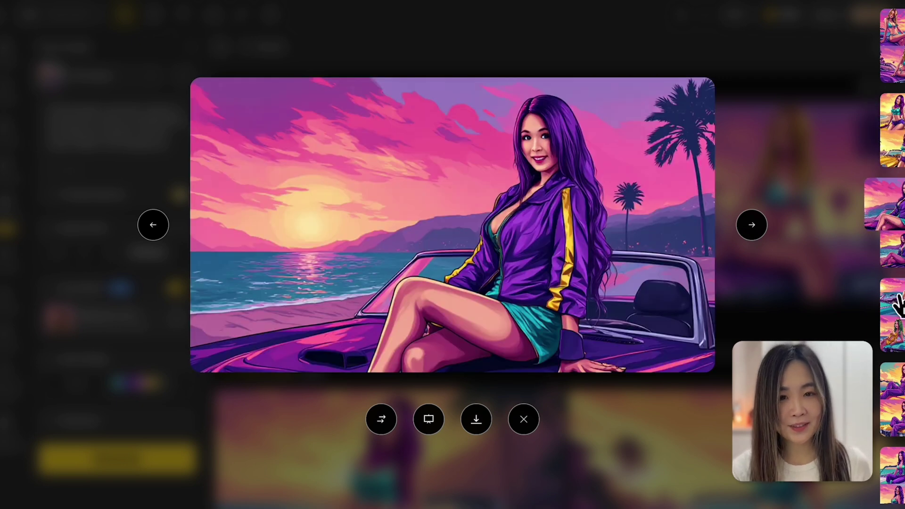
pyautogui.click(898, 305)
pyautogui.click(898, 320)
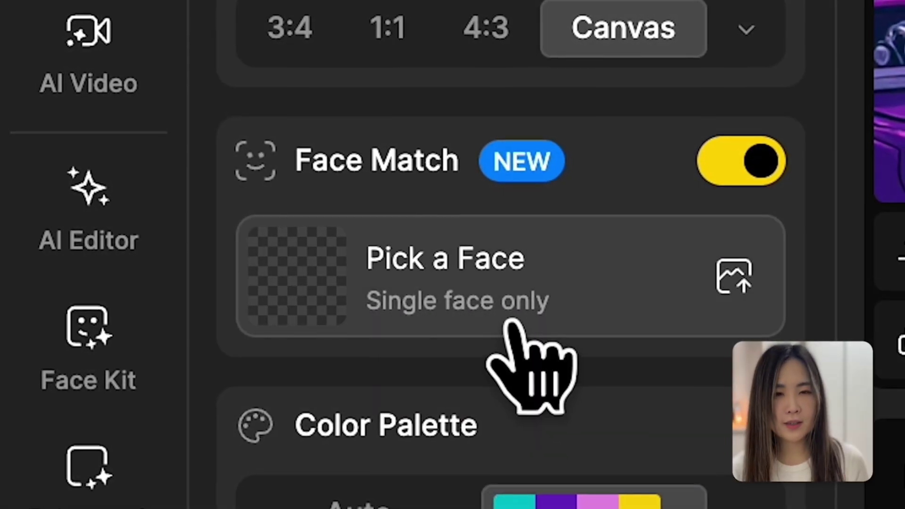
# - Use the cartoon girl as the Face Match reference and preview the Cozy 3D results
pyautogui.click(512, 322)
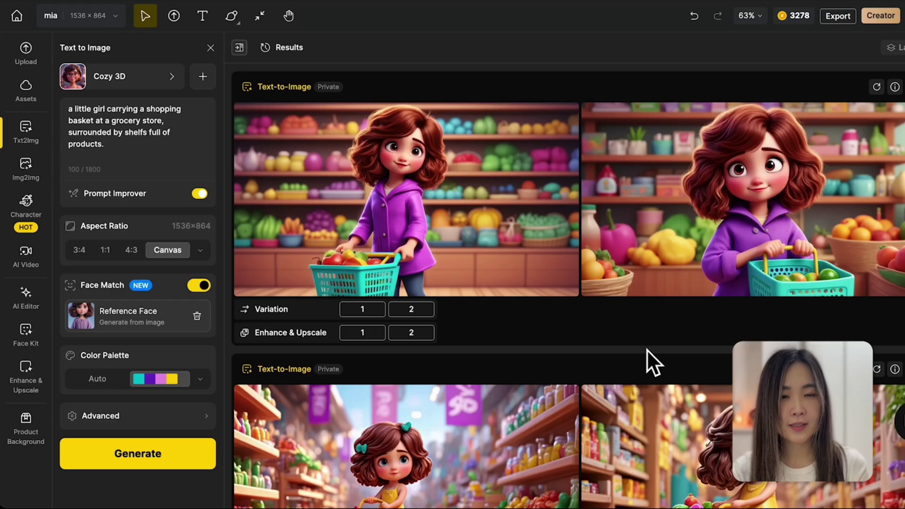
pyautogui.click(541, 269)
pyautogui.click(897, 90)
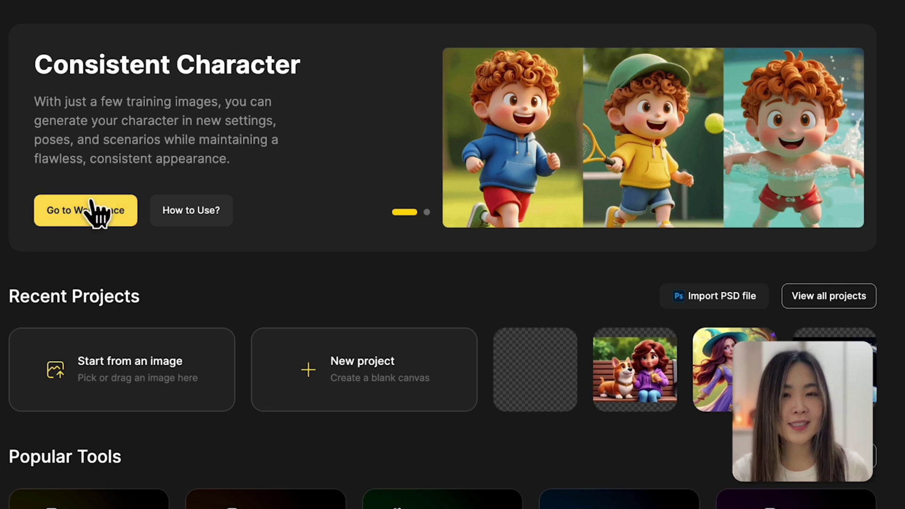
# - Open a workspace from the home page and show the Character tools panel
pyautogui.click(92, 210)
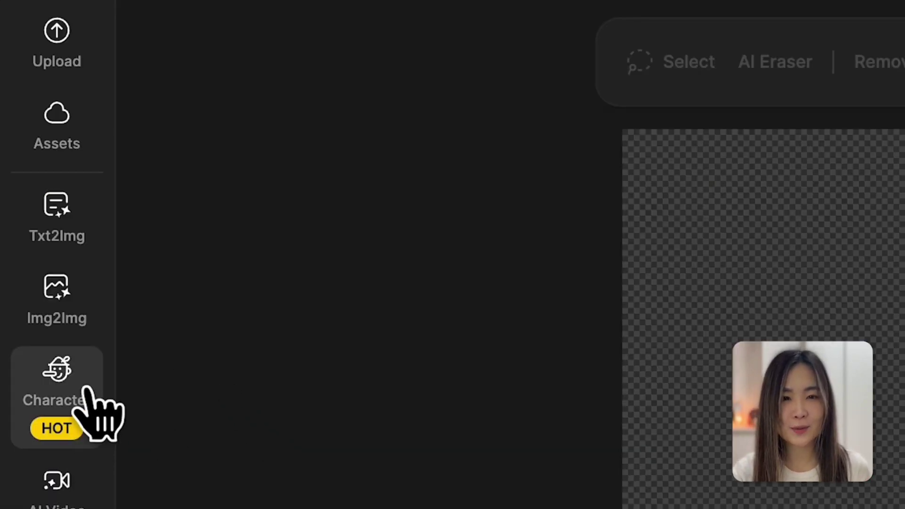
pyautogui.click(90, 410)
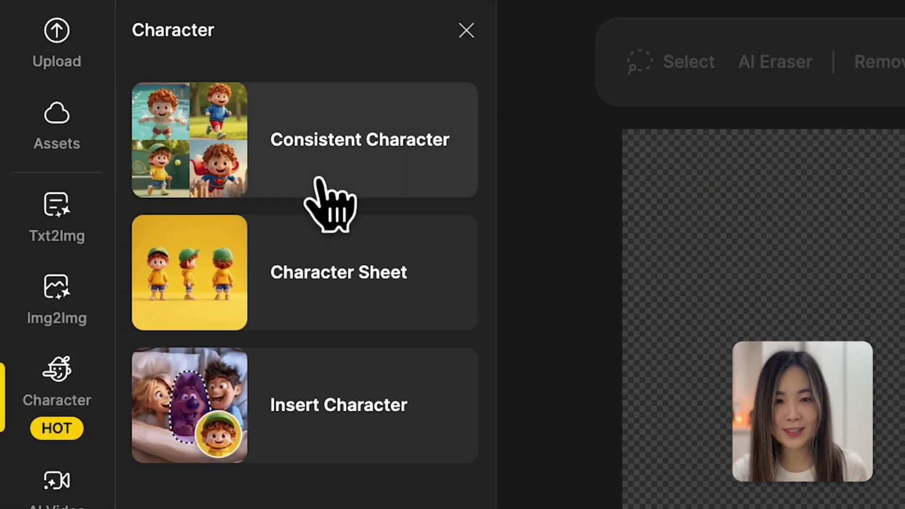